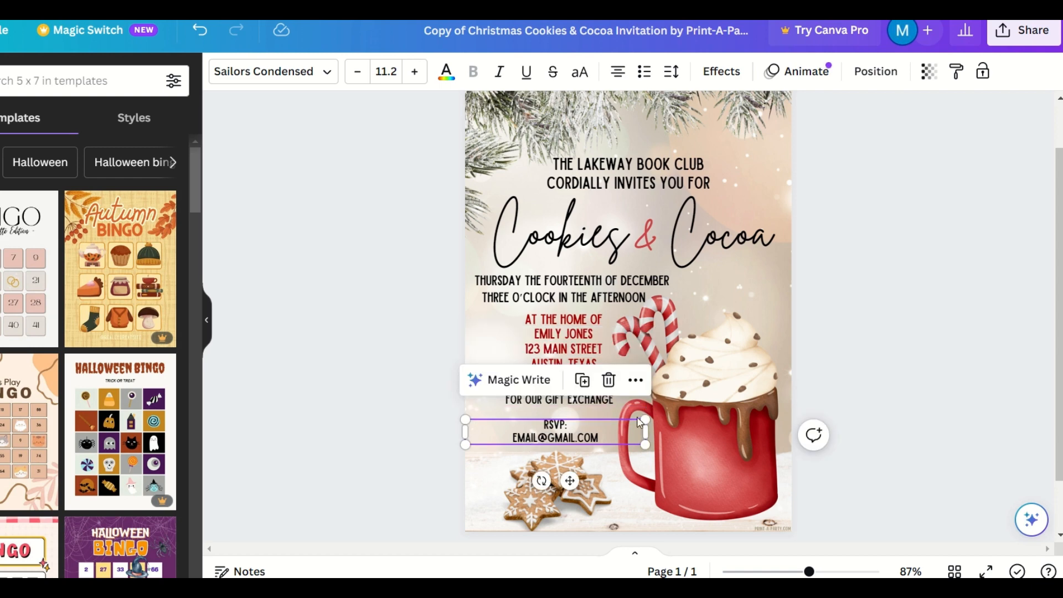
- Clear the selection on the shared Cookies & Cocoa invitation template page
left_click(396, 400)
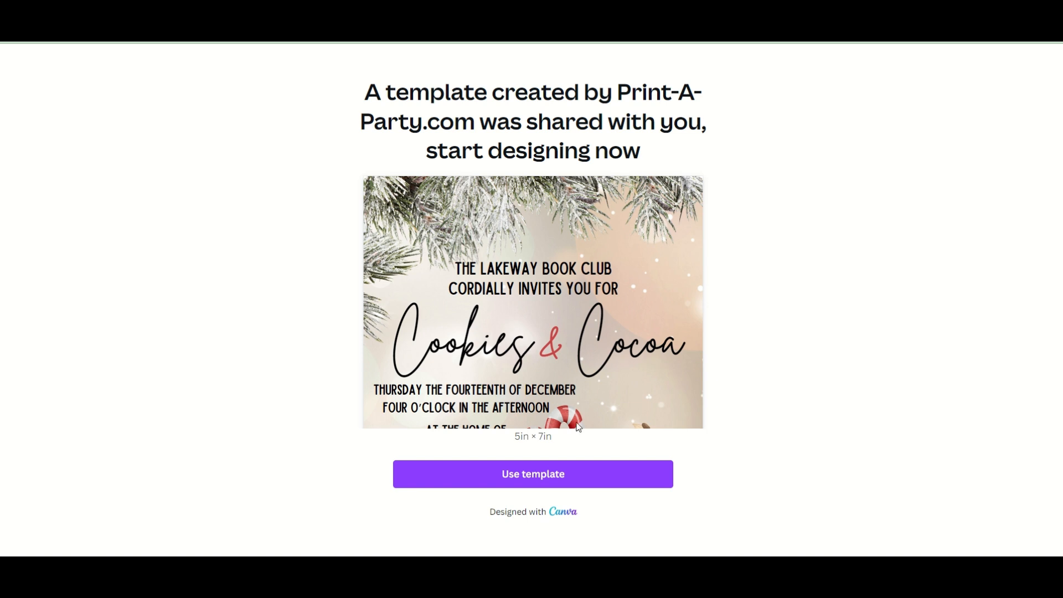
- Make an editable copy of the template at 87% zoom and select the header and title words
left_click(529, 481)
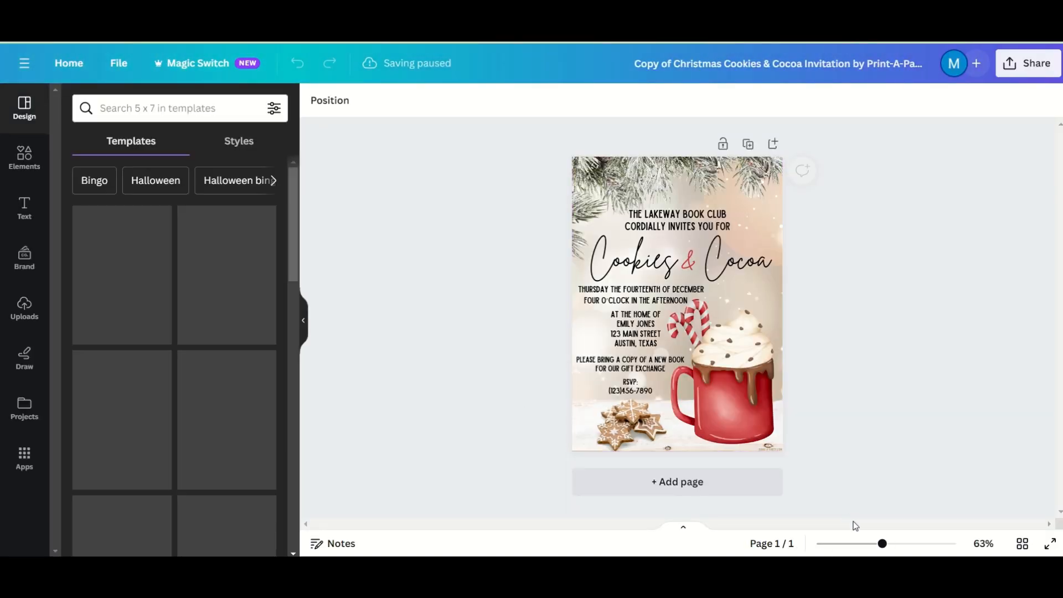
left_click_drag(853, 545, 866, 544)
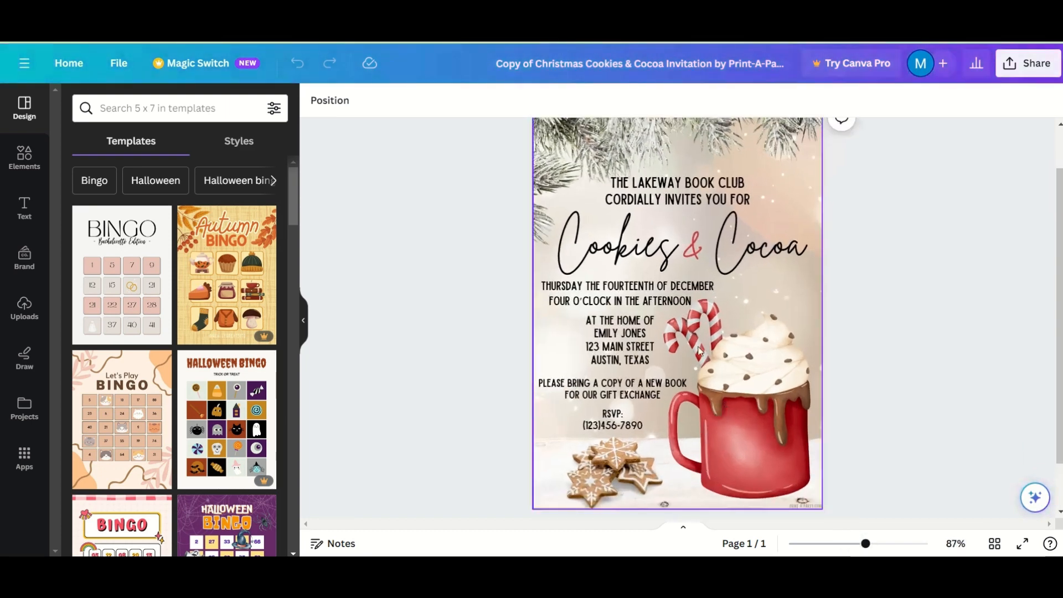
left_click(636, 198)
left_click(637, 245)
left_click(733, 246)
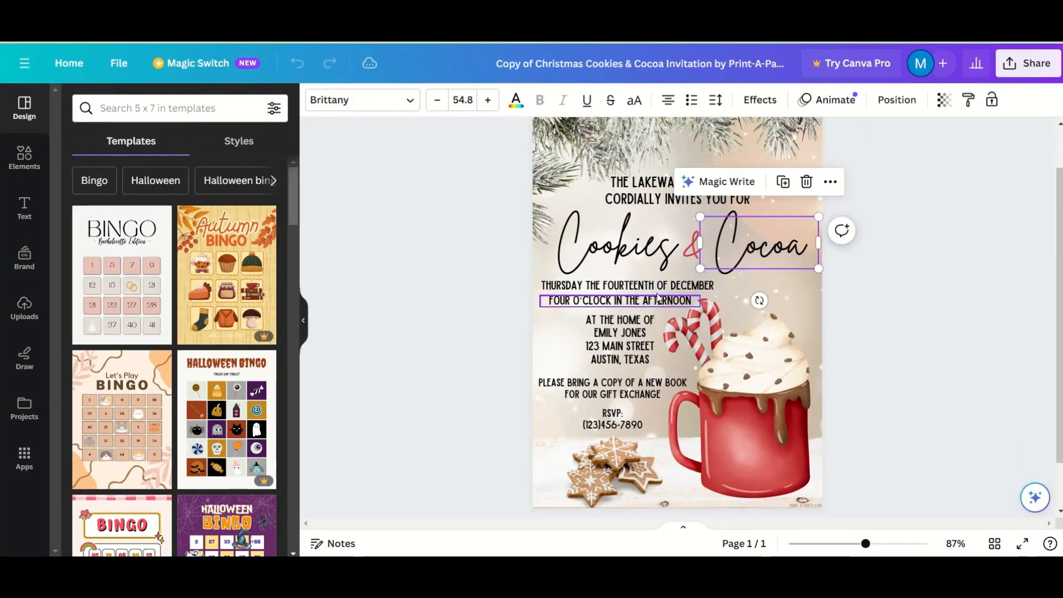
- Select the time, address, gift exchange, RSVP and Thursday date text boxes in turn
left_click(657, 300)
left_click(612, 340)
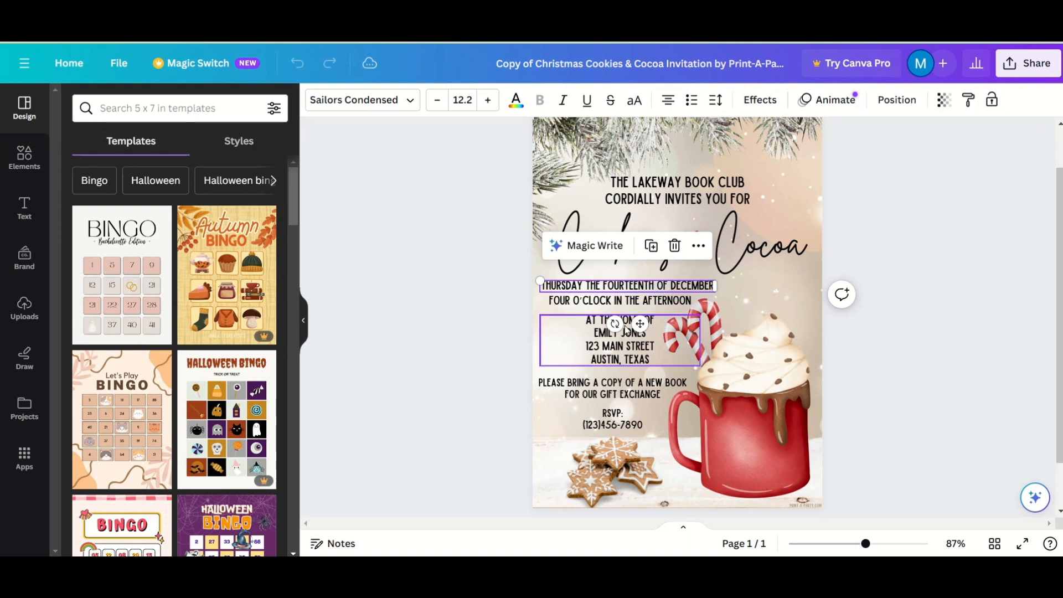
left_click(597, 382)
left_click(585, 425)
left_click(577, 302)
left_click(576, 286)
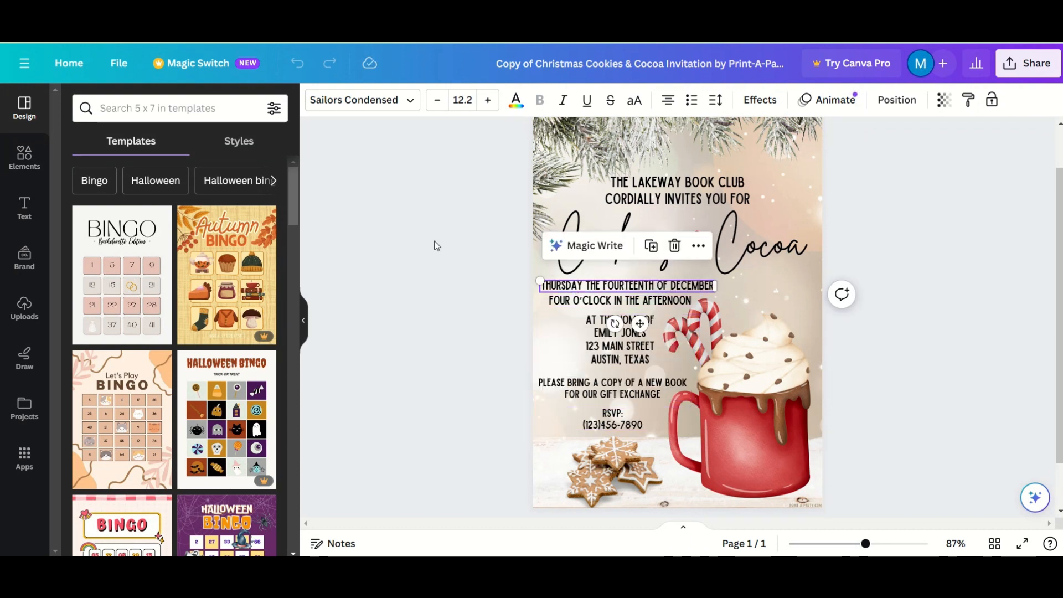
- Browse the font list for the date line without changing its font
left_click(408, 100)
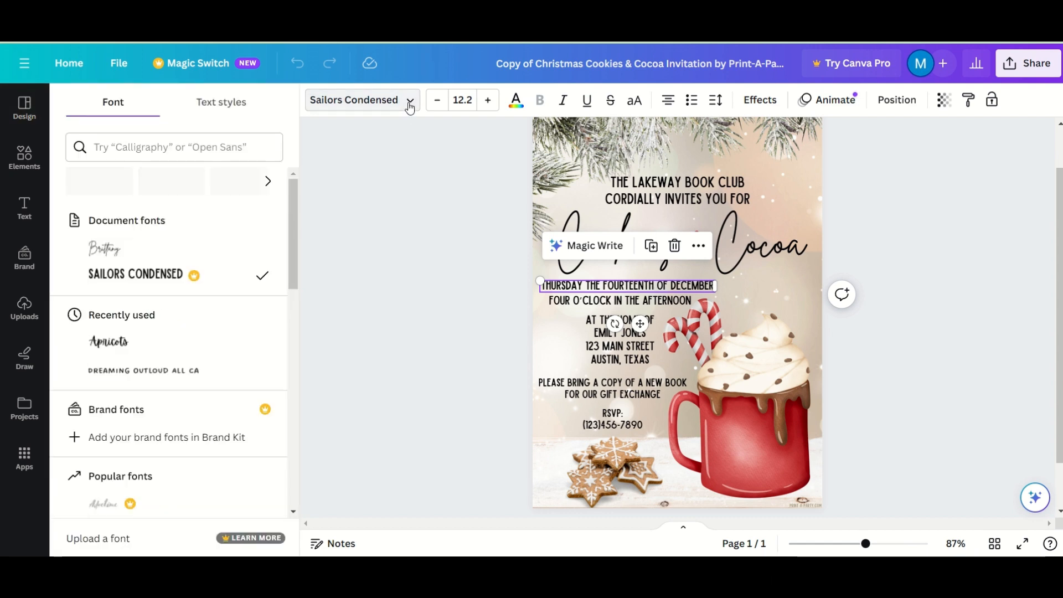
scroll(293, 216, "down", 15)
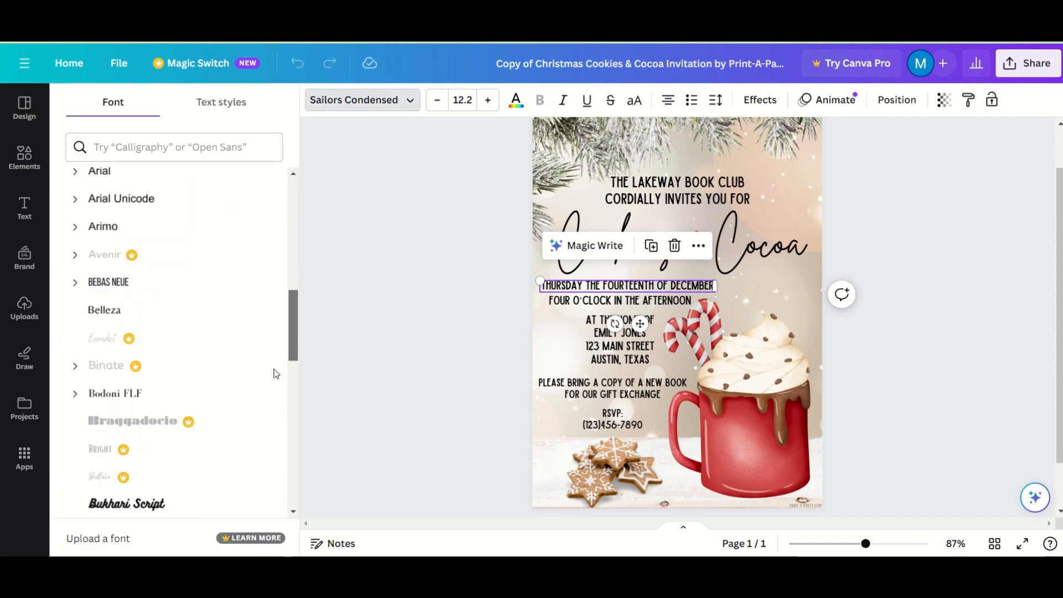
scroll(239, 421, "down", 10)
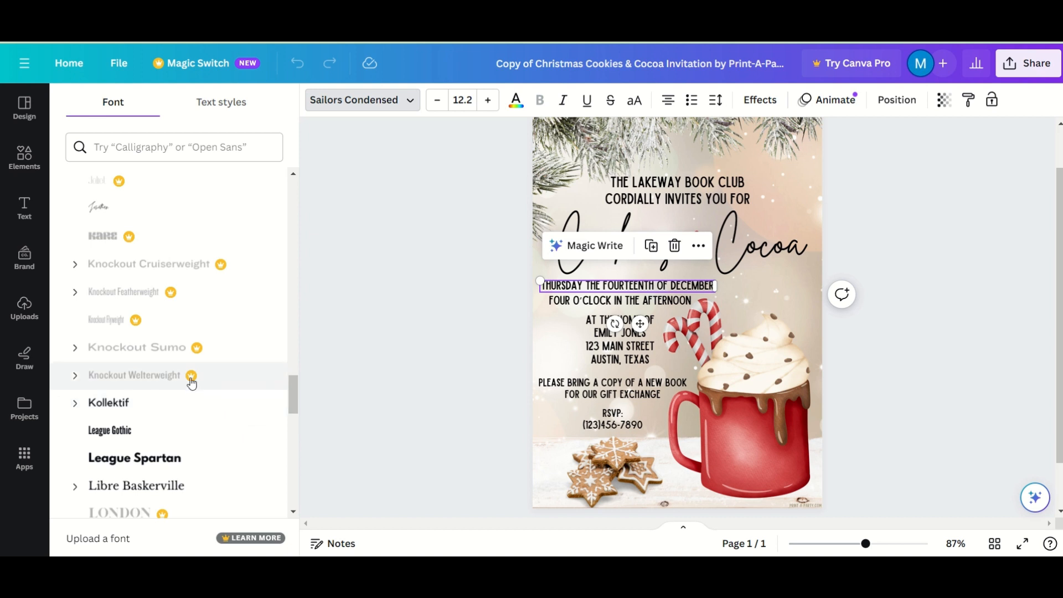
scroll(216, 351, "down", 10)
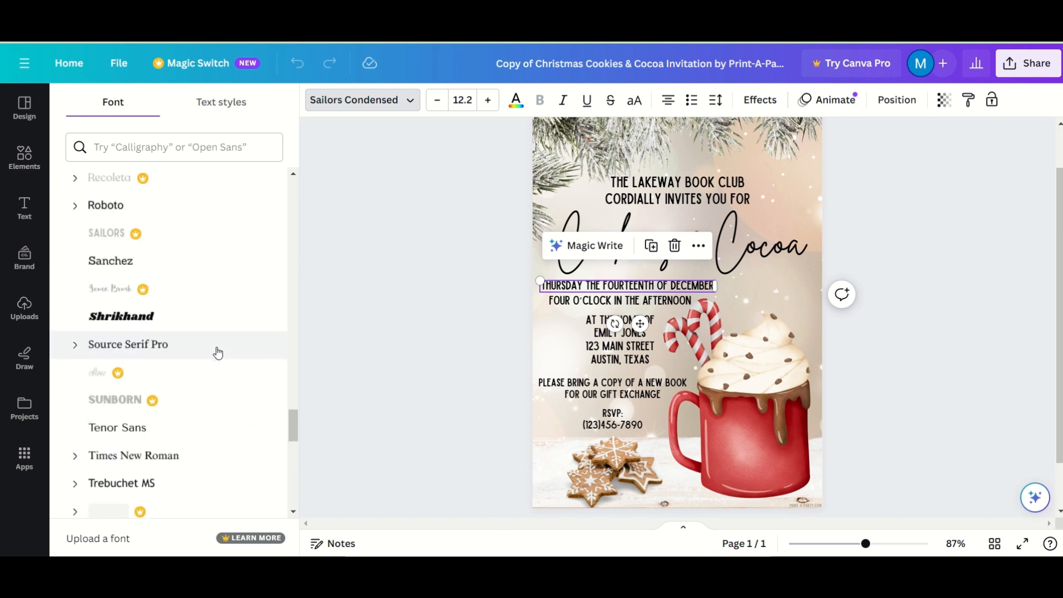
scroll(218, 352, "down", 8)
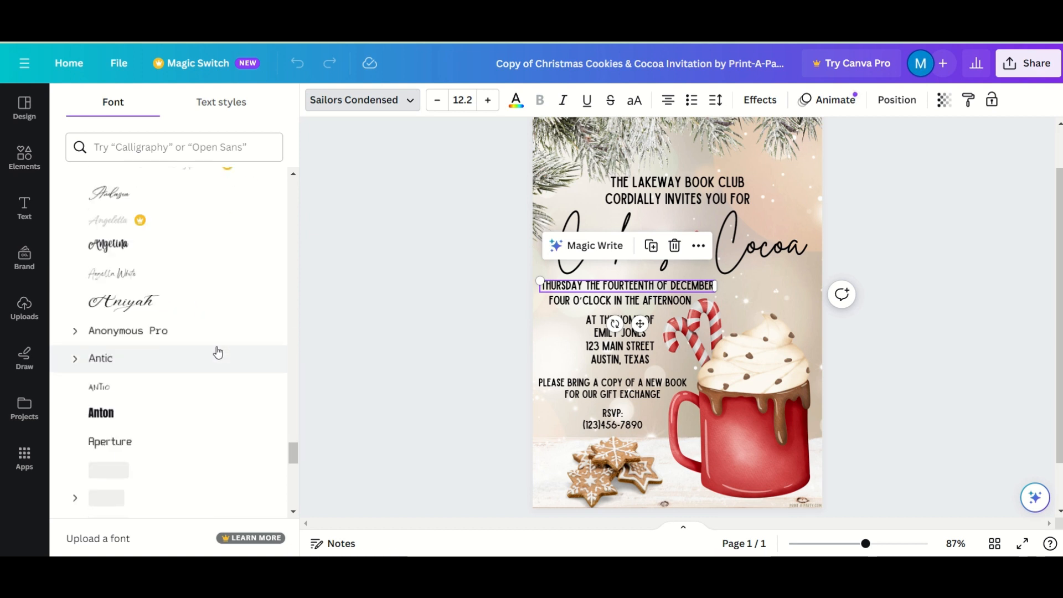
scroll(217, 353, "down", 8)
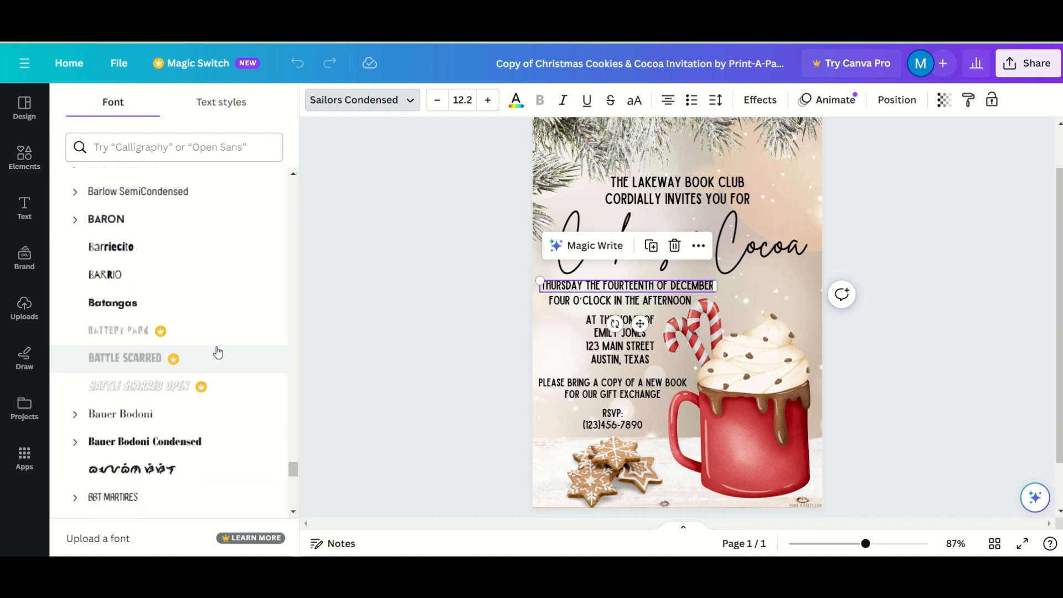
scroll(218, 353, "down", 12)
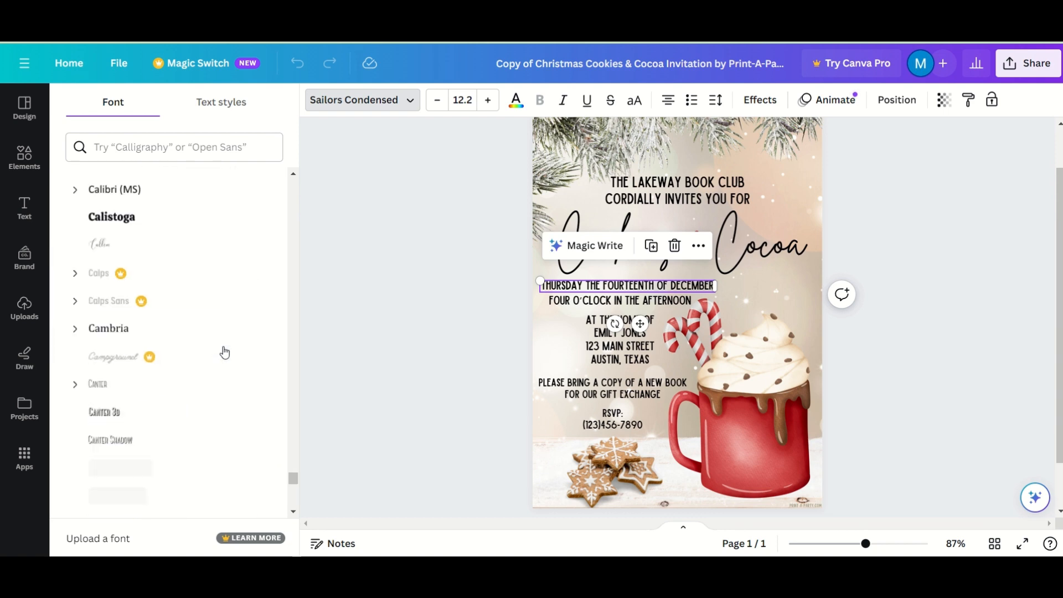
left_click(441, 272)
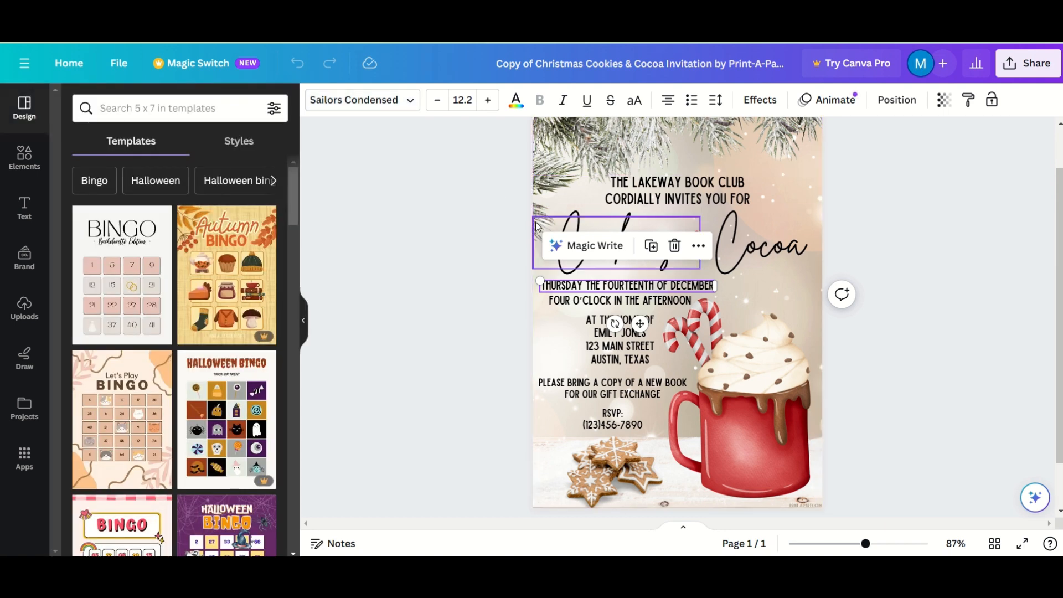
- Try a larger size and red on the date line, then restore size 12.2 and black
left_click(488, 100)
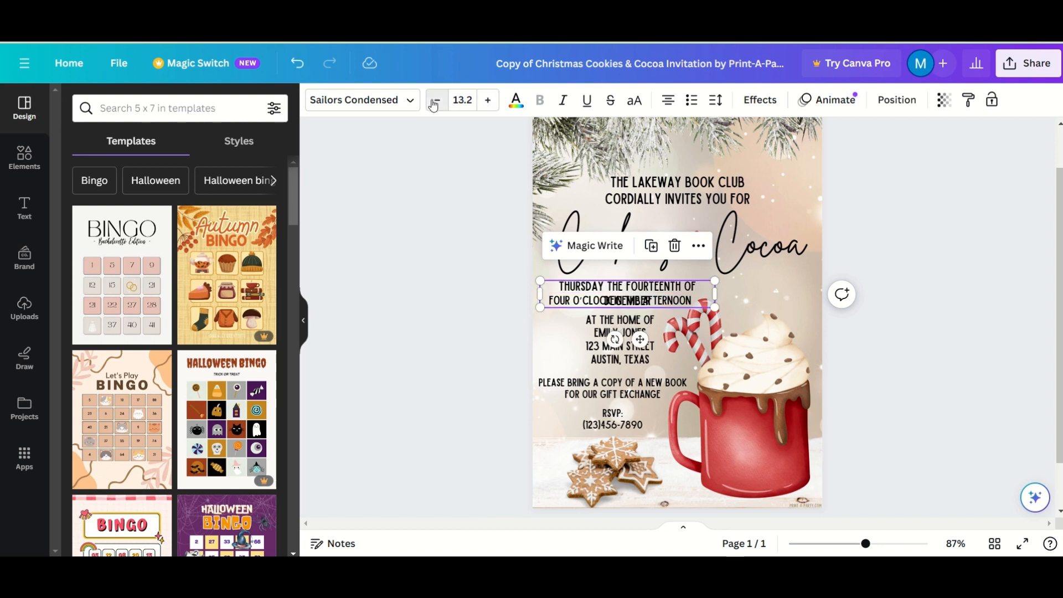
left_click(437, 100)
left_click(516, 100)
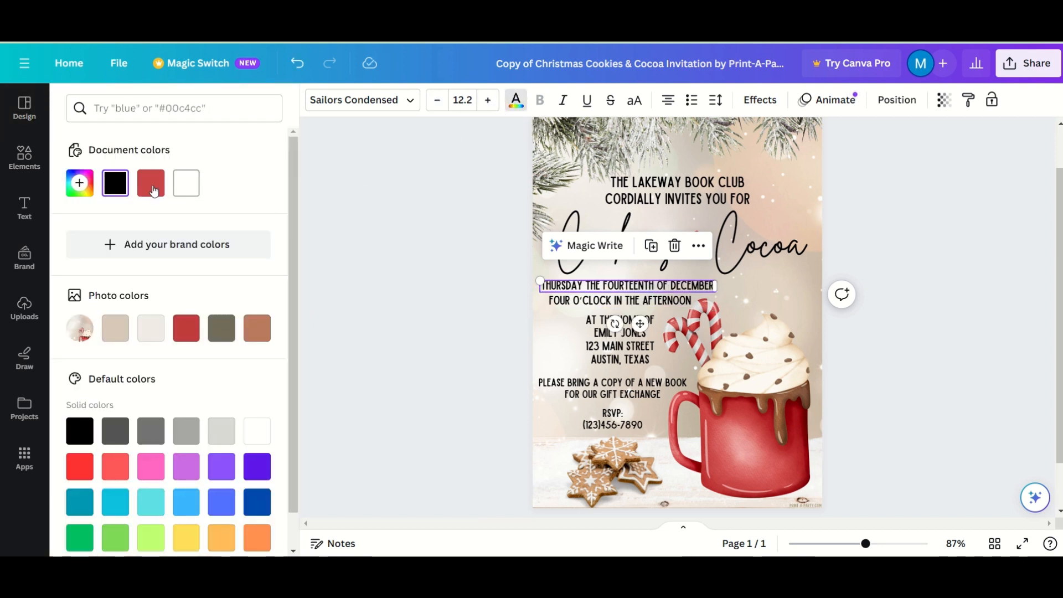
left_click(150, 183)
left_click(114, 186)
left_click(654, 197)
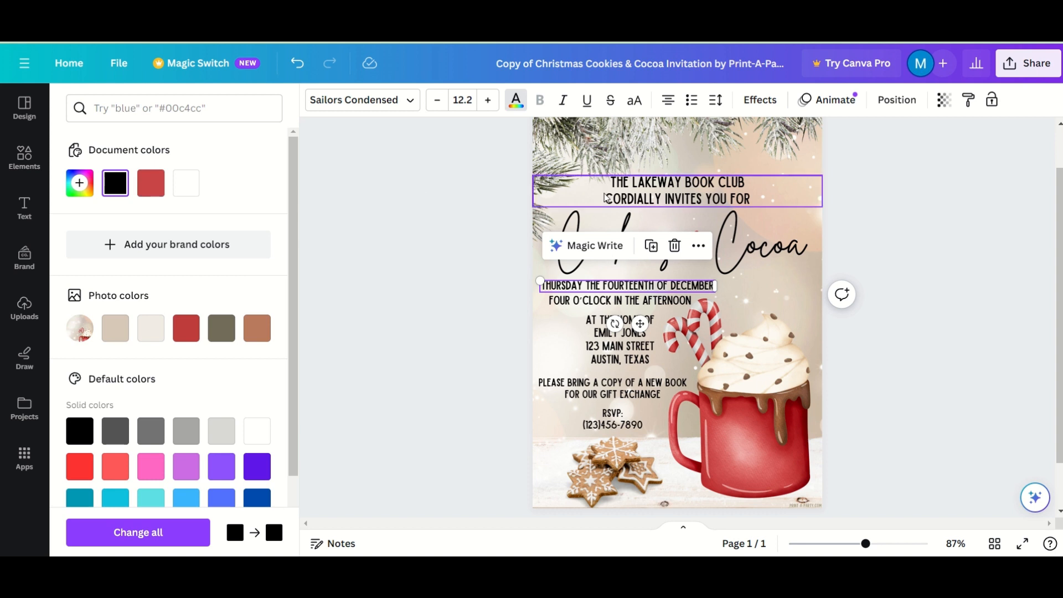
- Replace the host's name in the AT THE HOME OF address block with the new host's name
double_click(664, 187)
left_click(751, 195)
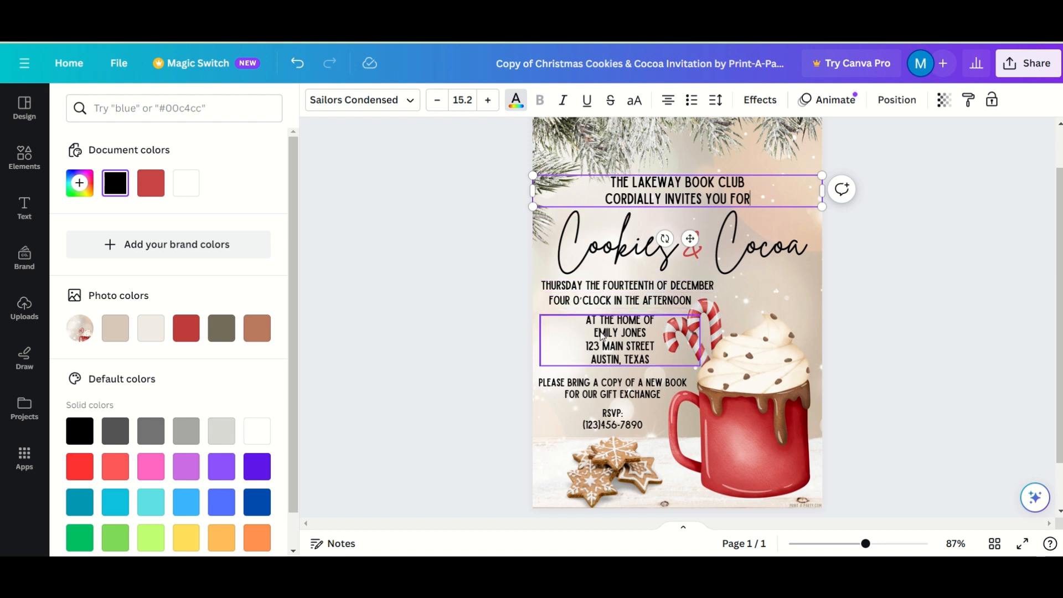
double_click(619, 343)
left_click_drag(647, 332, 593, 332)
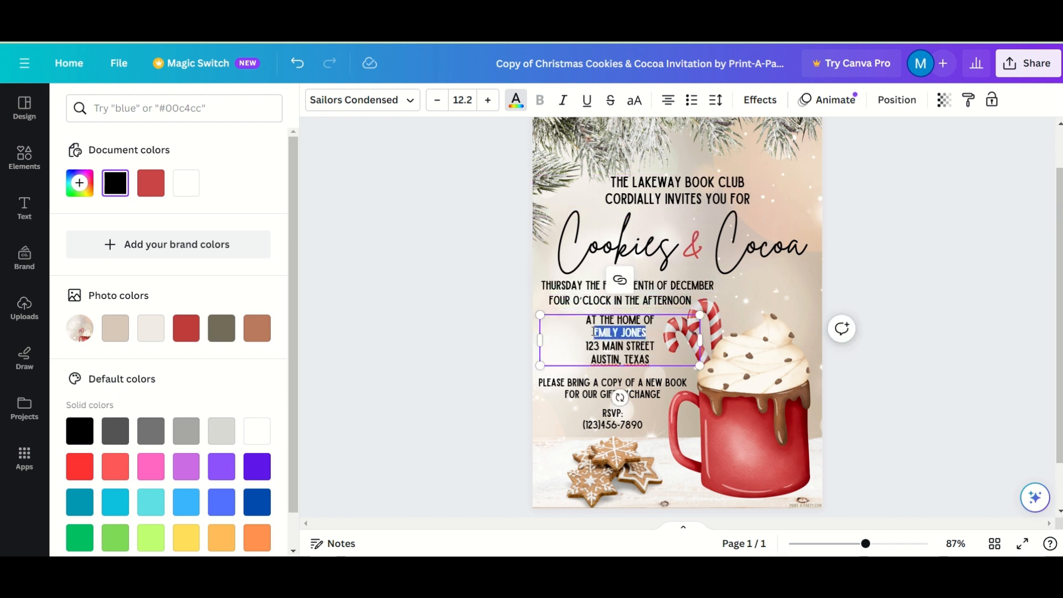
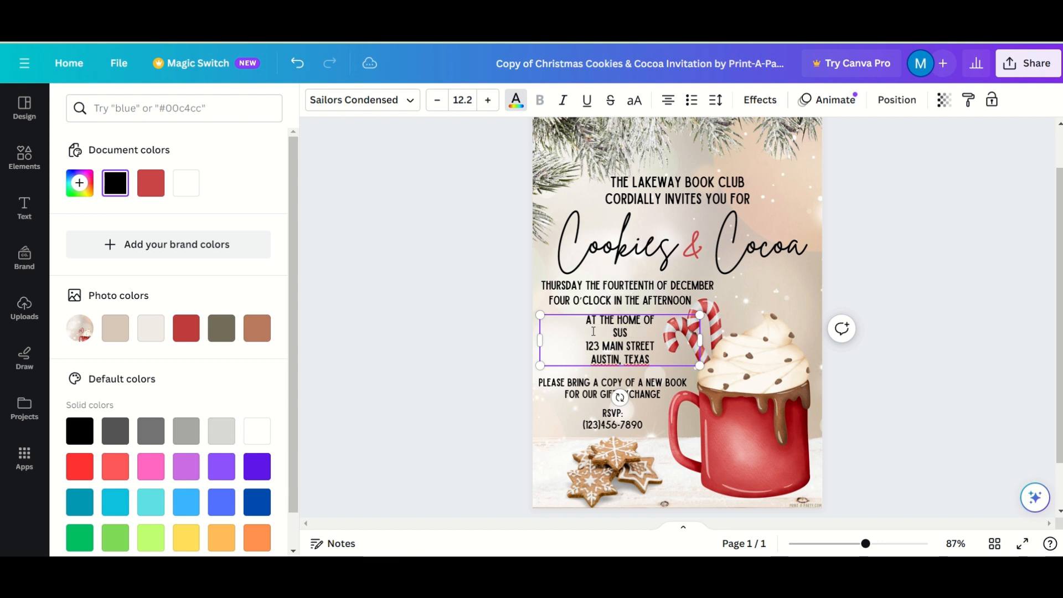
- Overwrite the RSVP phone number line with the new RSVP e-mail address
triple_click(596, 400)
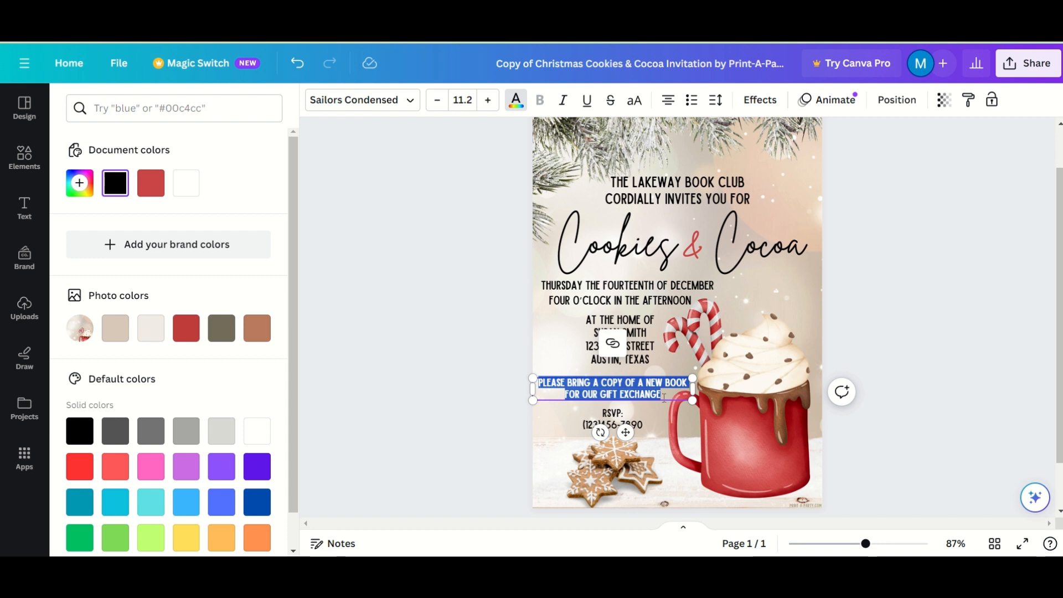
triple_click(651, 425)
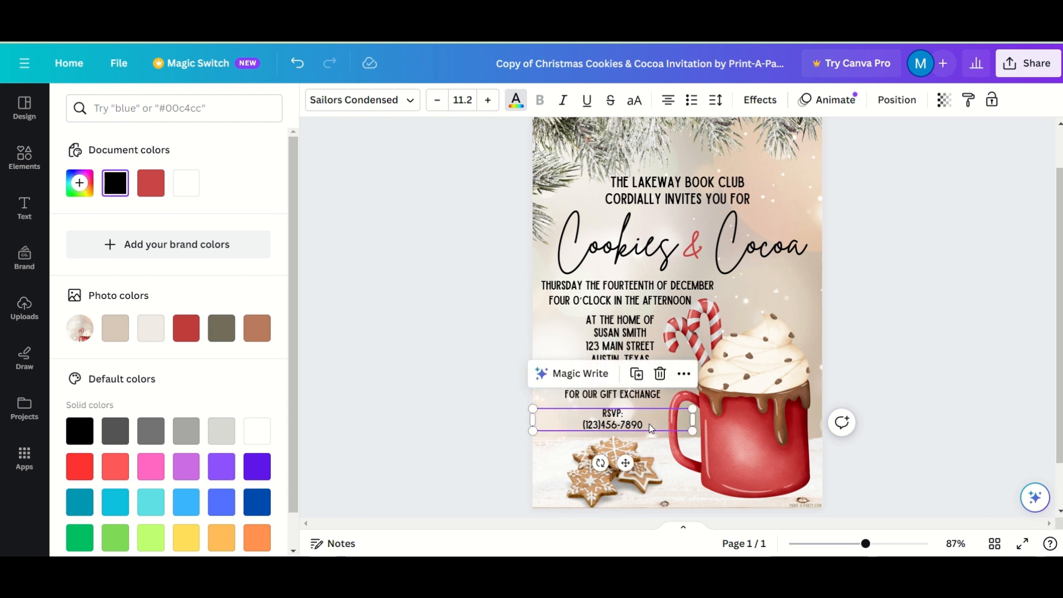
triple_click(652, 424)
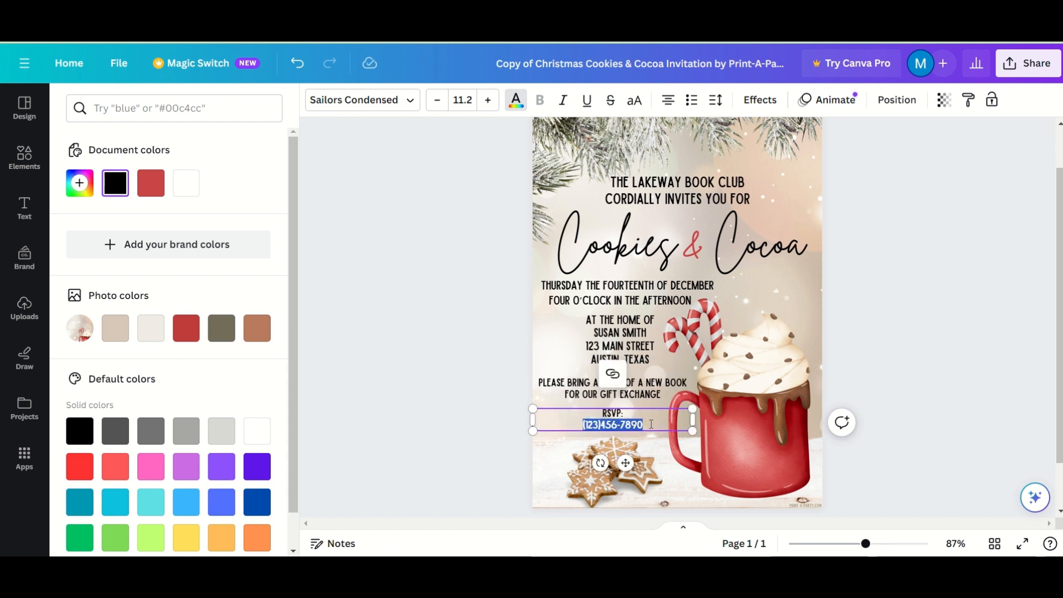
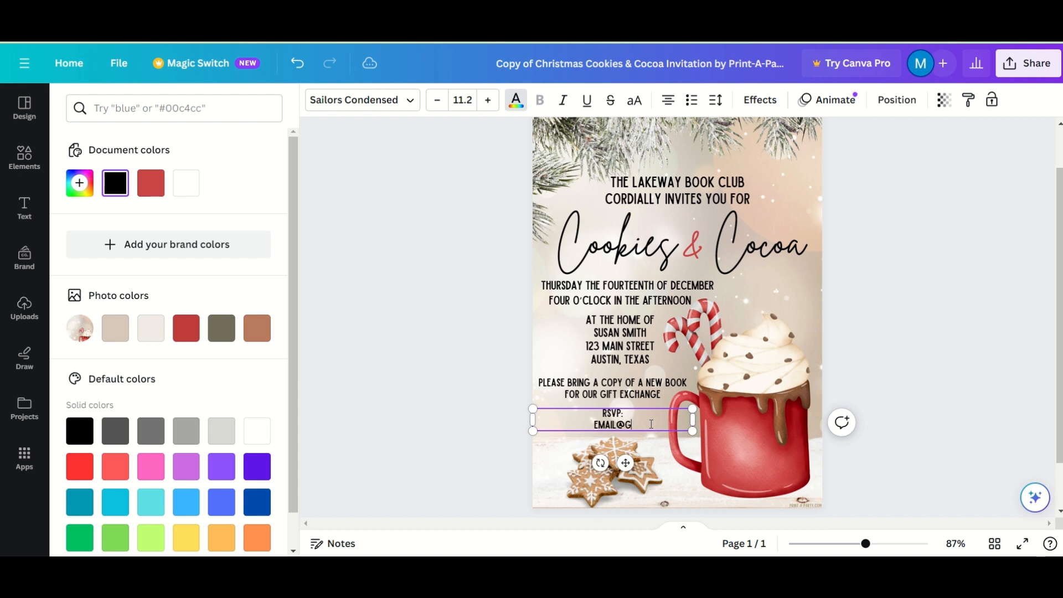
key("Escape")
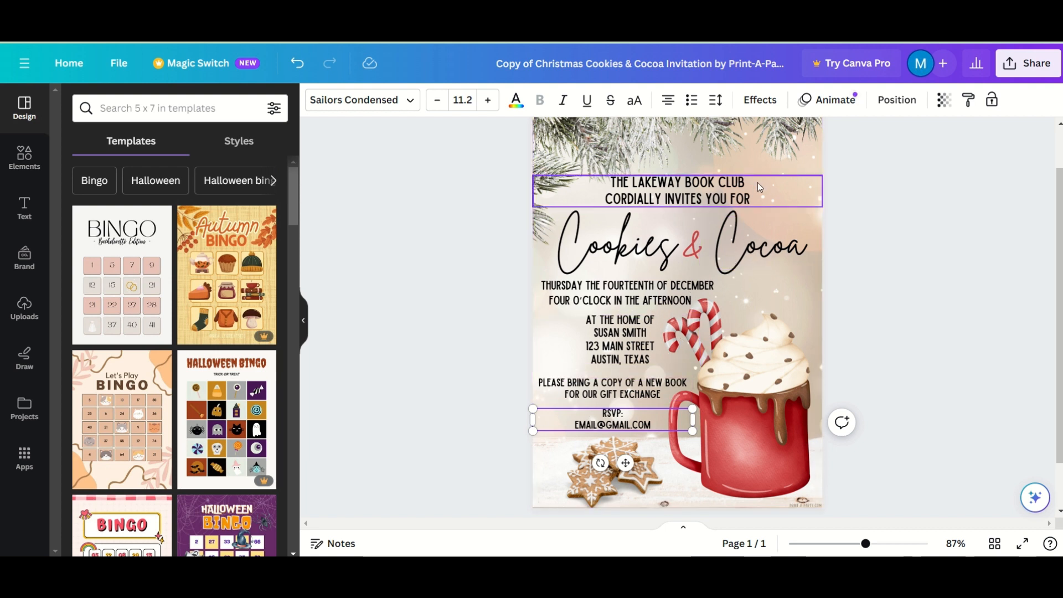
left_click(975, 272)
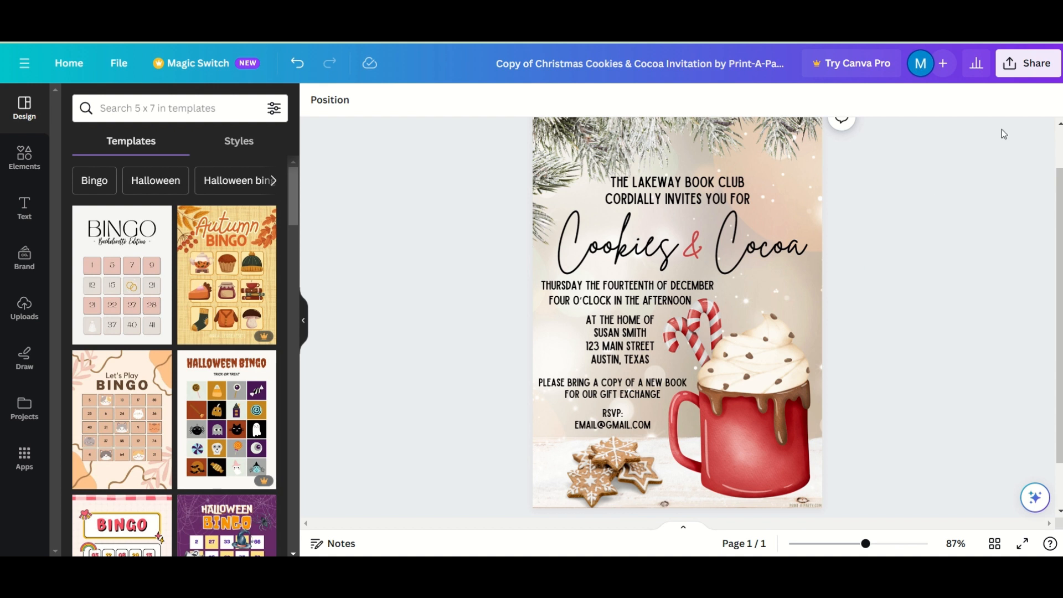
- Download the invitation from Share > Download as a 3.5 MB PNG file
left_click(1029, 70)
left_click(1029, 69)
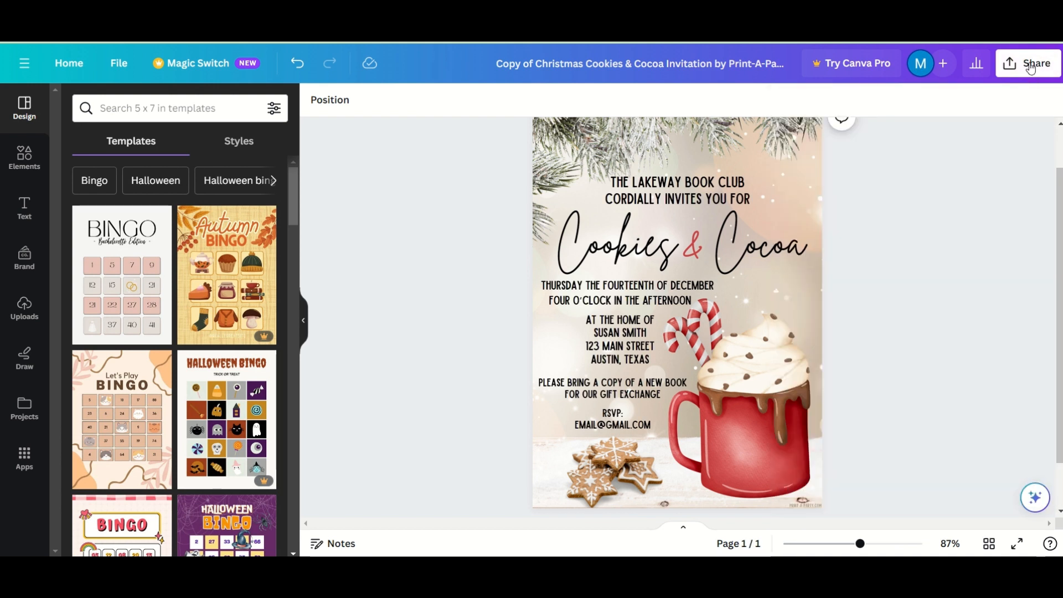
left_click(1030, 67)
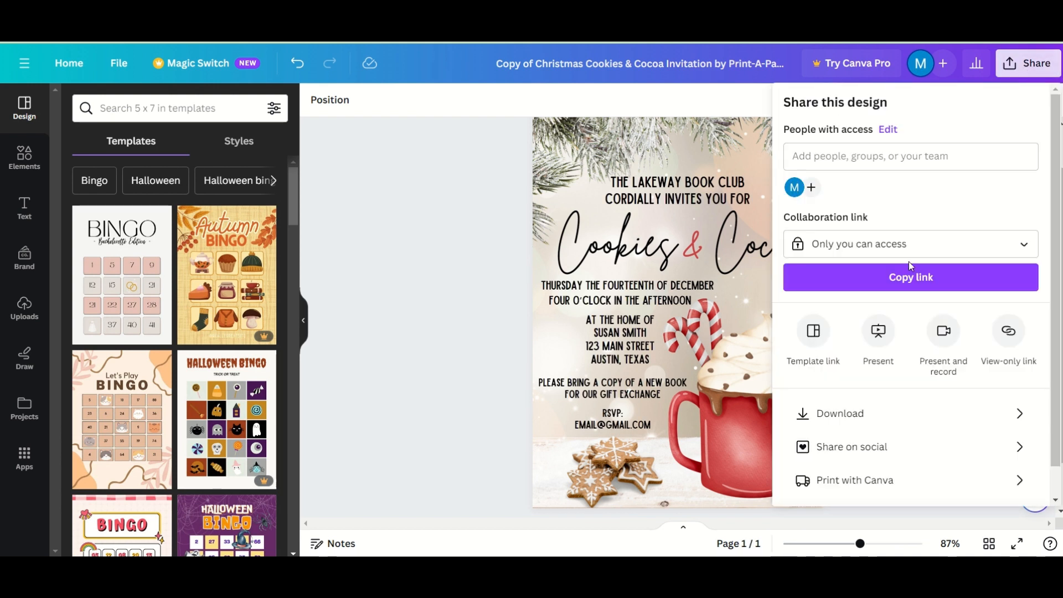
left_click(841, 419)
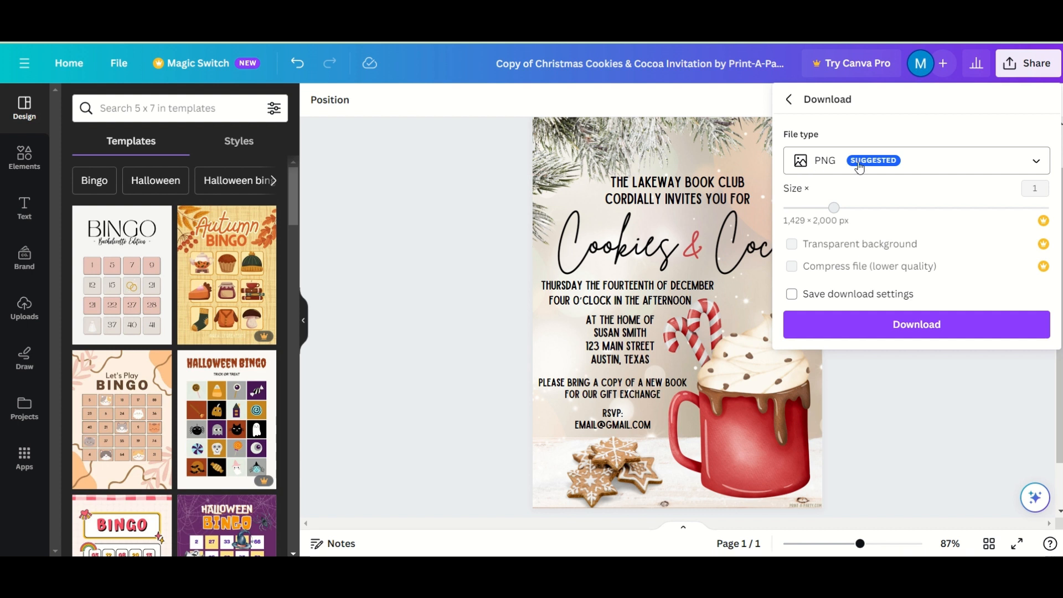
left_click(958, 164)
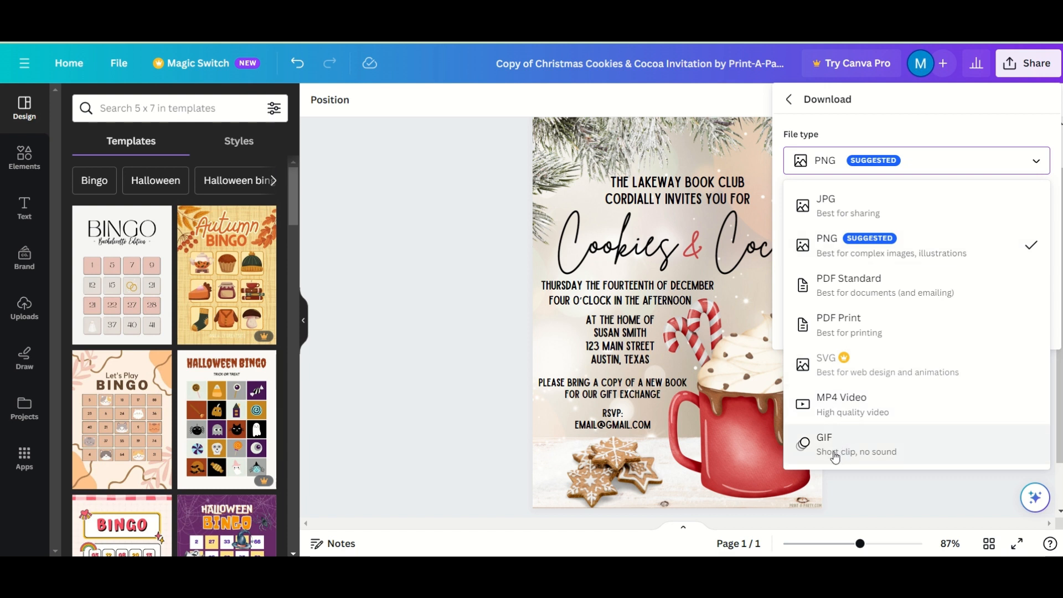
left_click(924, 164)
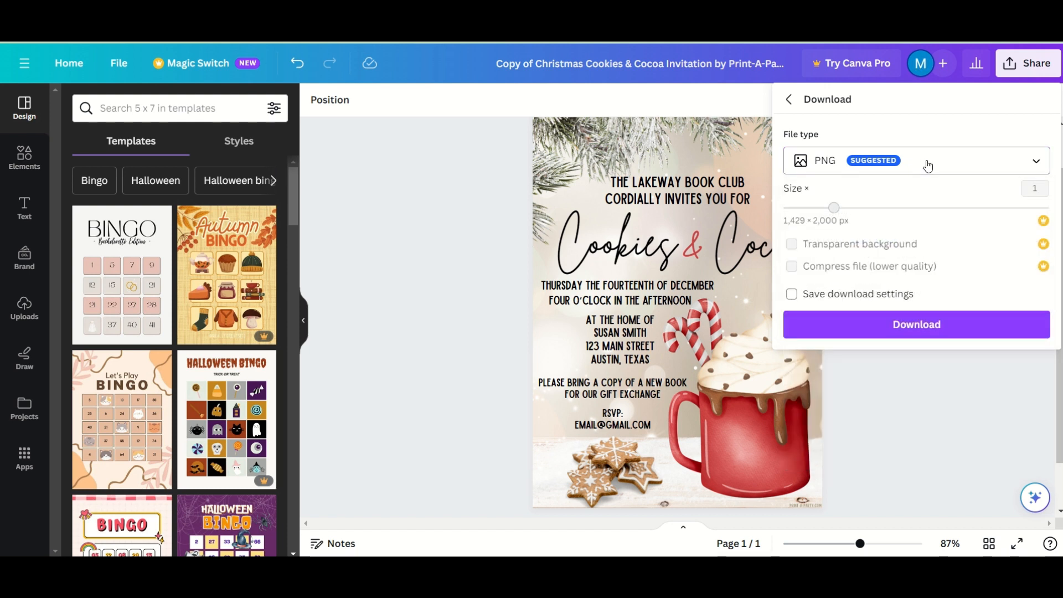
left_click(900, 333)
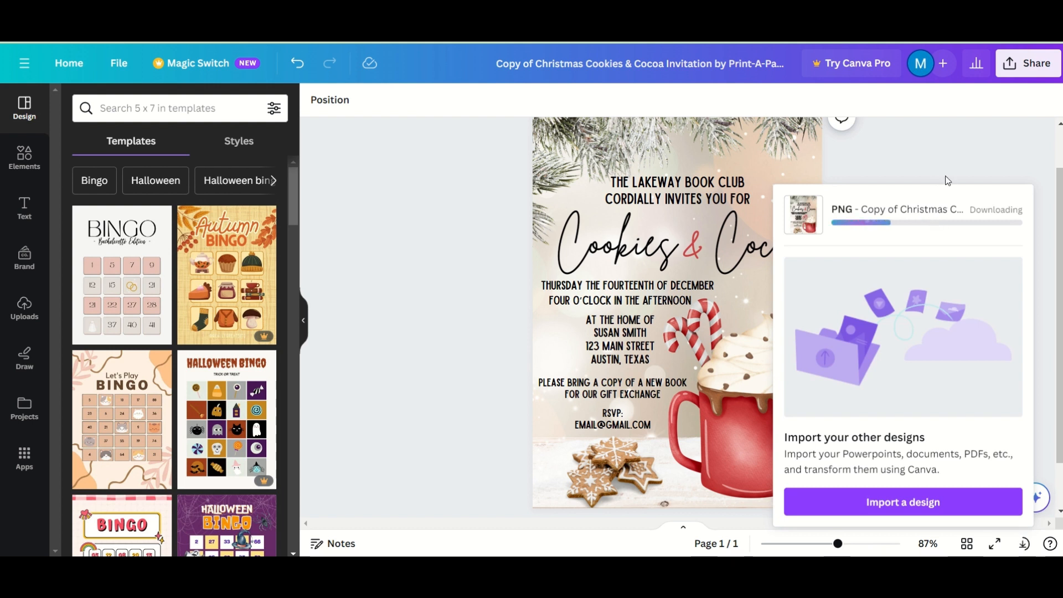
left_click(1029, 62)
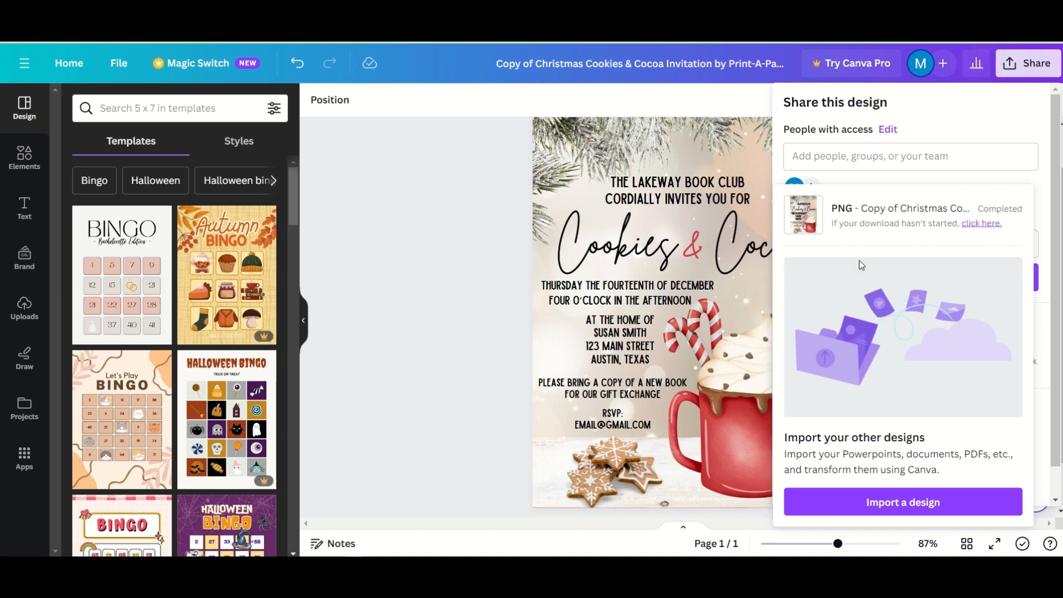
- Download the invitation with file type PDF Print, saving a 5.8 MB copy
left_click(1031, 70)
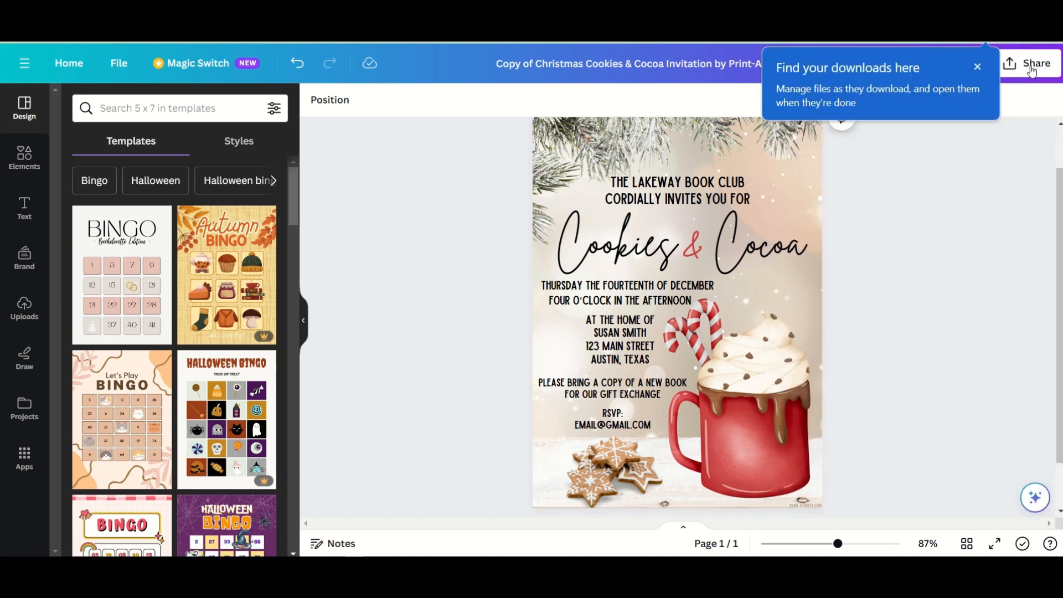
left_click(977, 69)
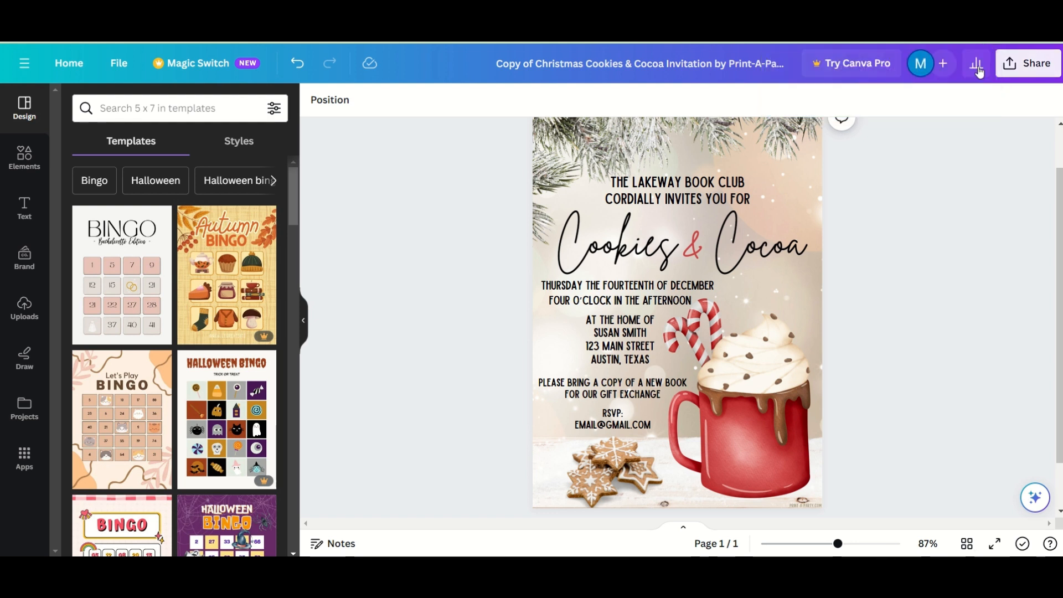
left_click(1028, 63)
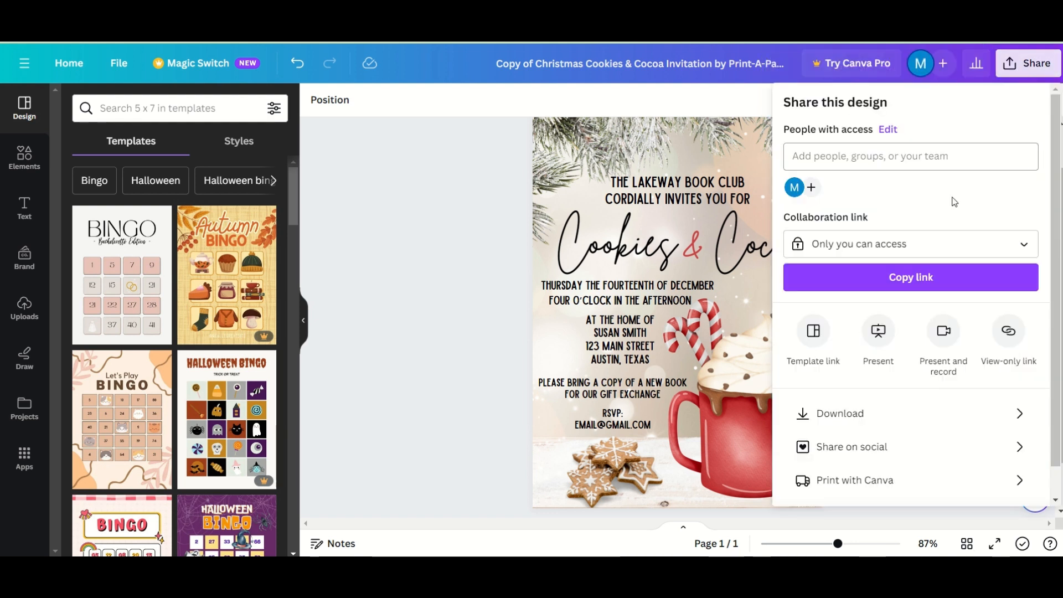
left_click(848, 415)
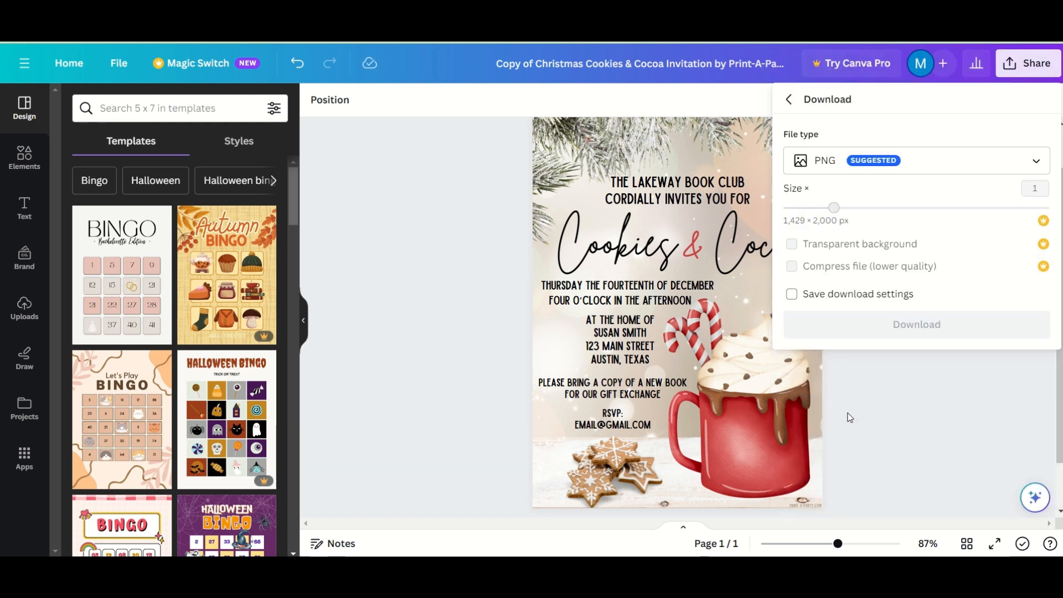
left_click(906, 165)
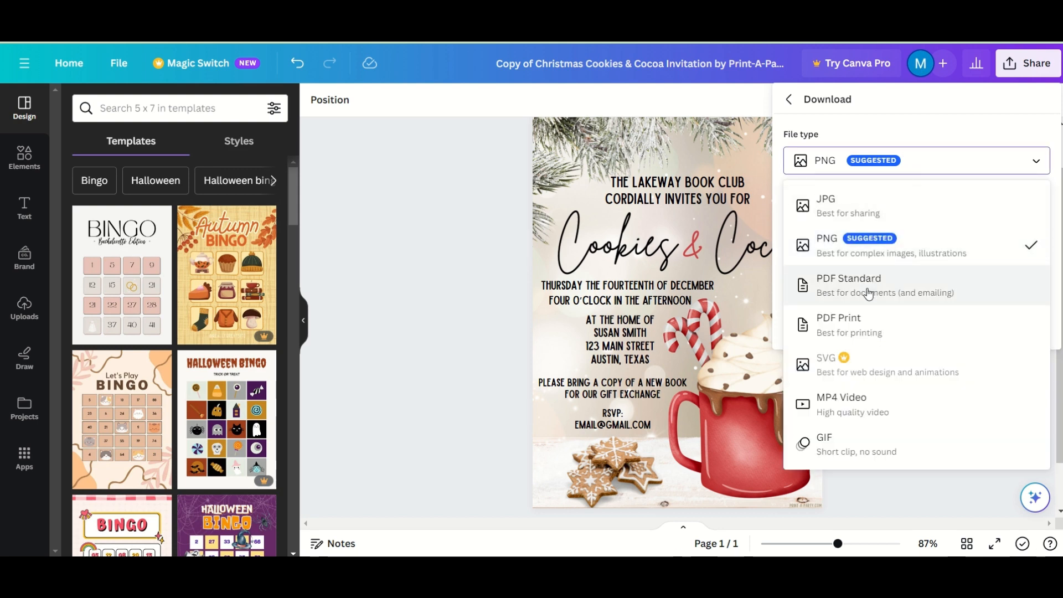
left_click(865, 329)
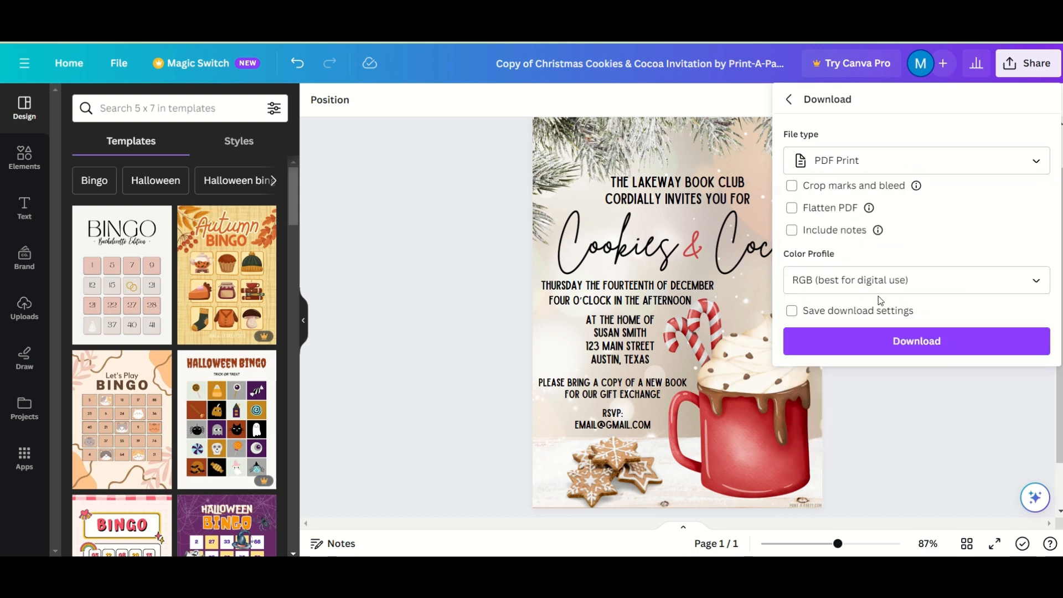
left_click(895, 340)
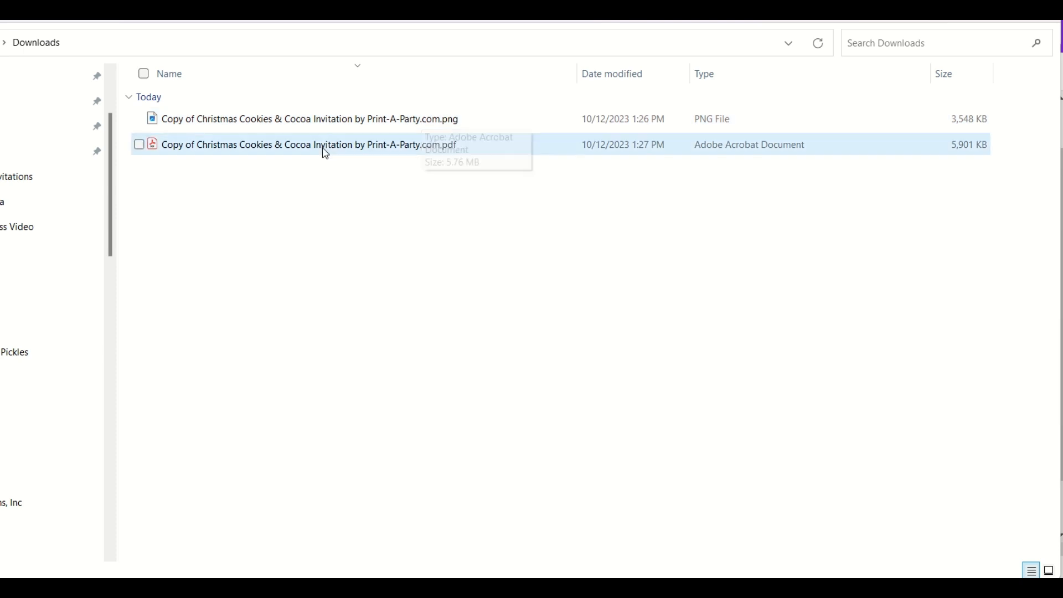
- Open the downloaded invitation PNG from the Downloads folder in Photos
double_click(370, 126)
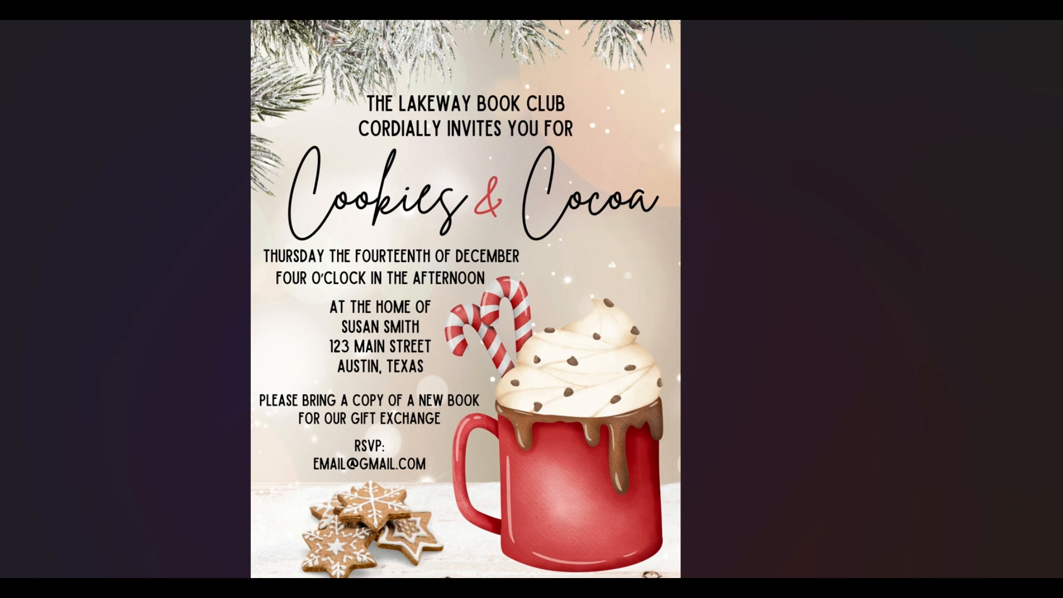
- Close the Photos window and select the invitation PDF in the Downloads folder
left_click(1059, 23)
left_click(418, 150)
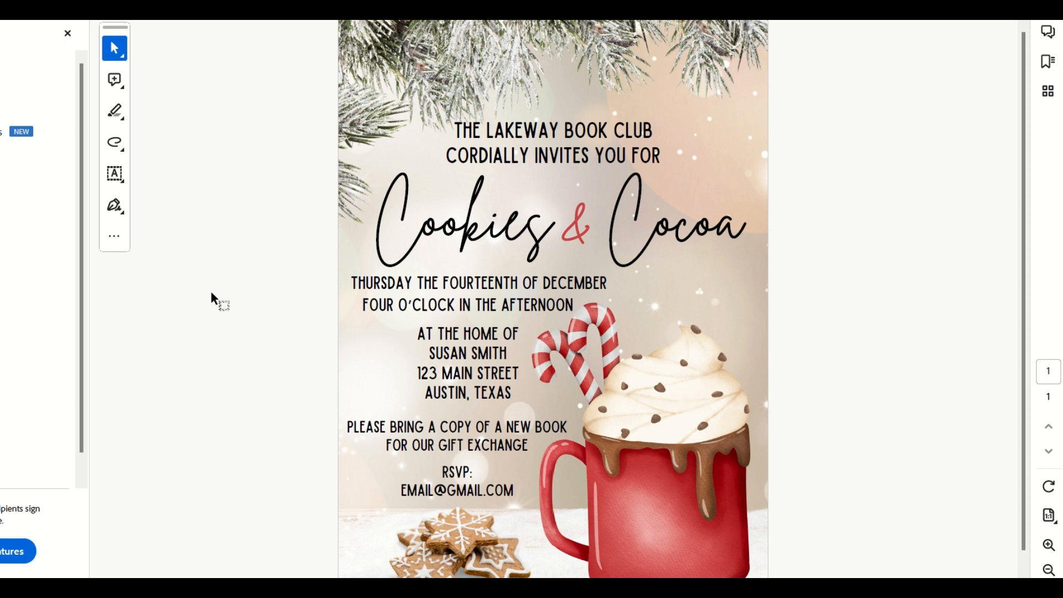
left_click(1, 21)
left_click(2, 218)
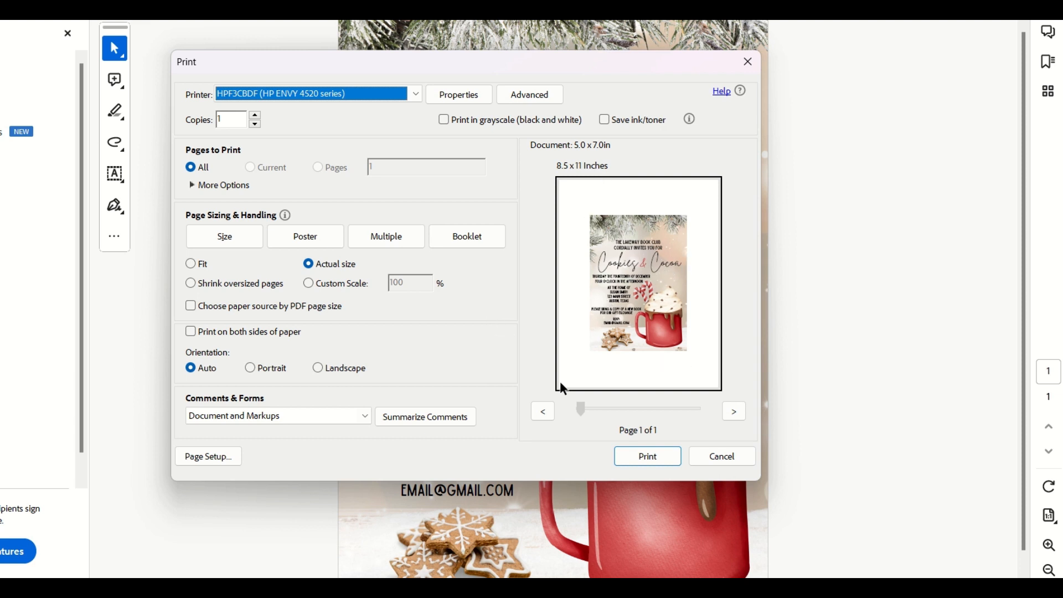
left_click(728, 455)
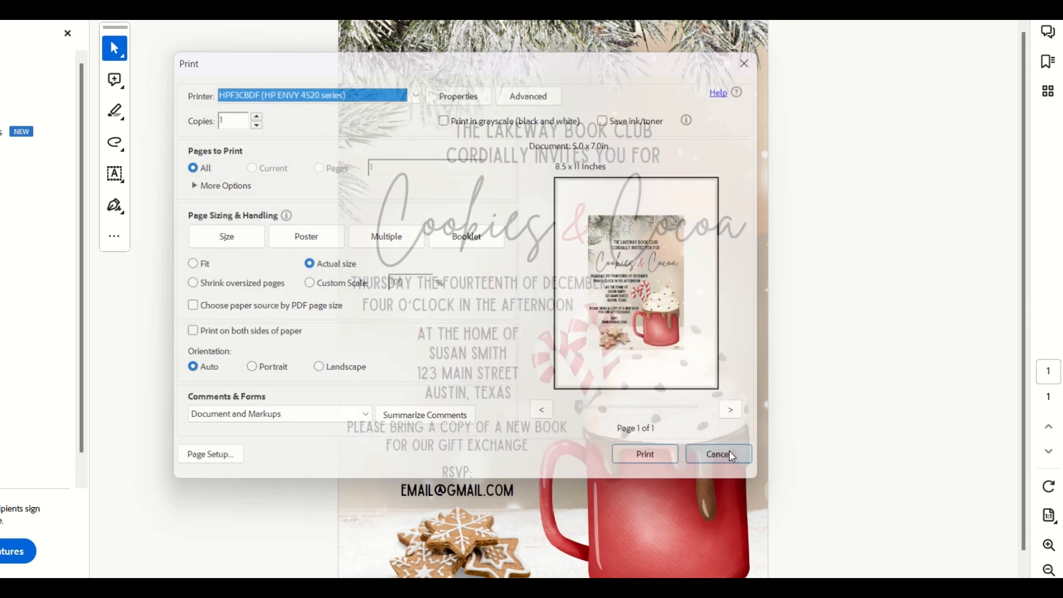